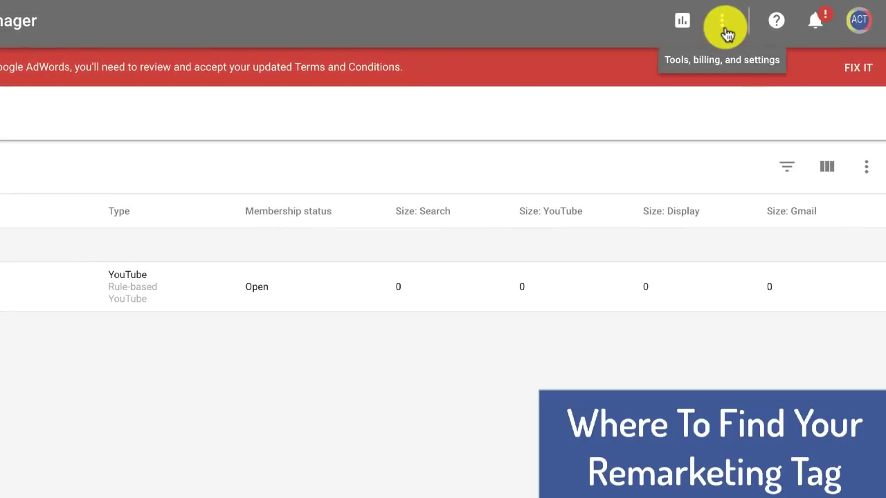
Step: Set up the AdWords remarketing tag without dynamic ads or emailed instructions and return to the audiences list
click(725, 31)
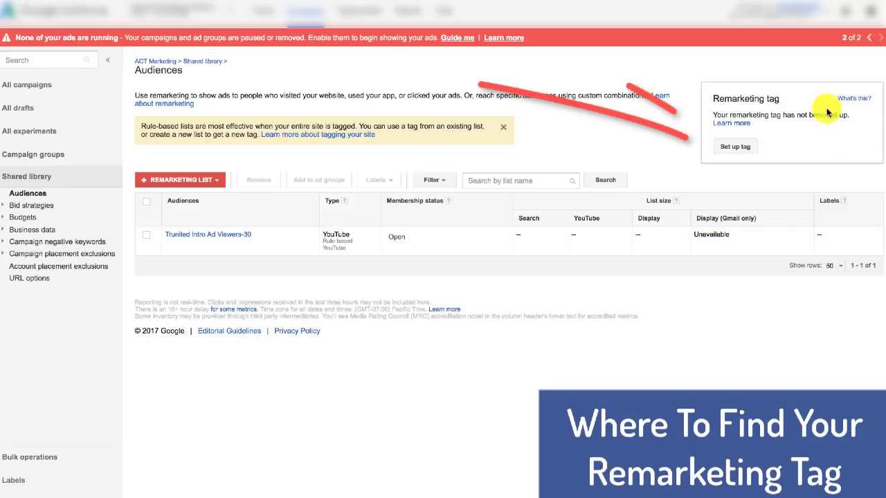
click(735, 148)
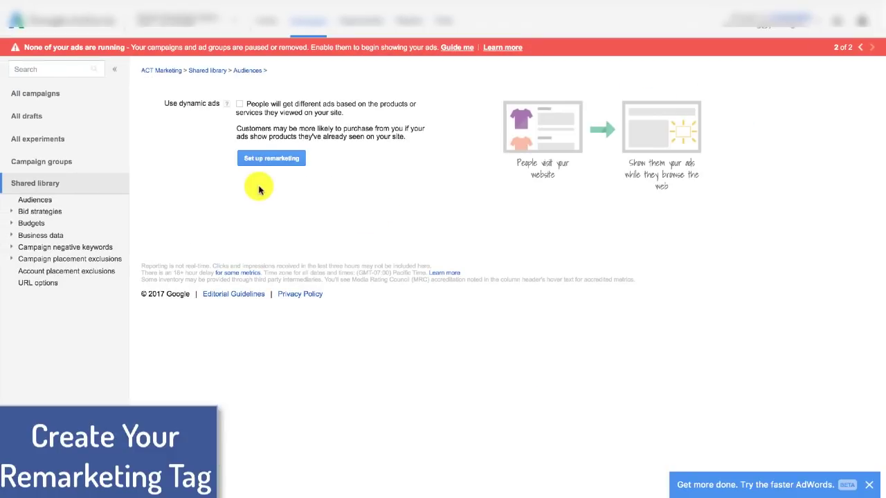
click(272, 156)
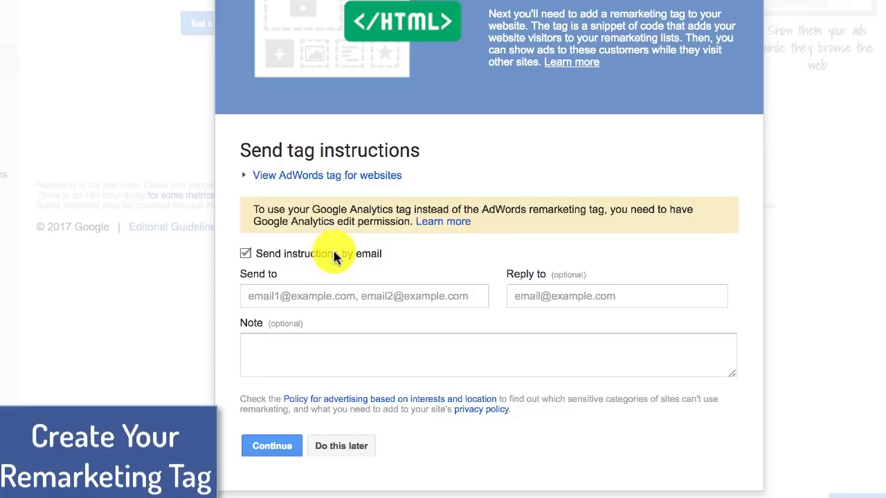
click(335, 257)
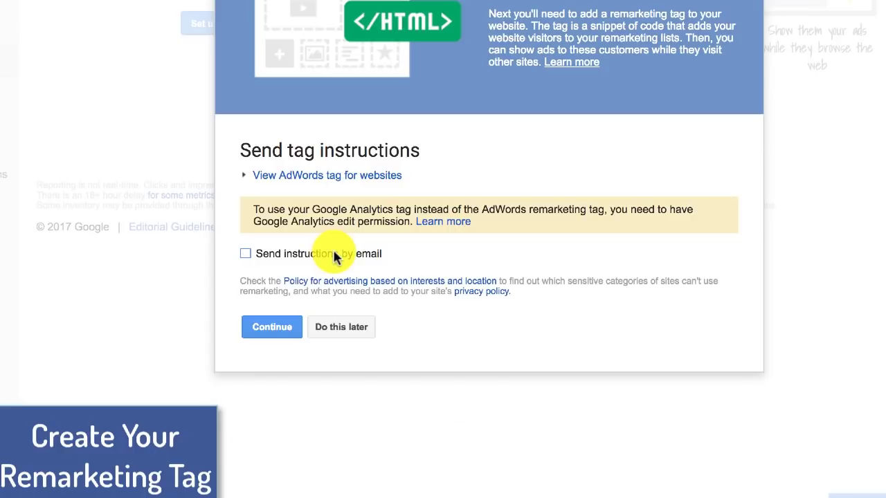
click(274, 331)
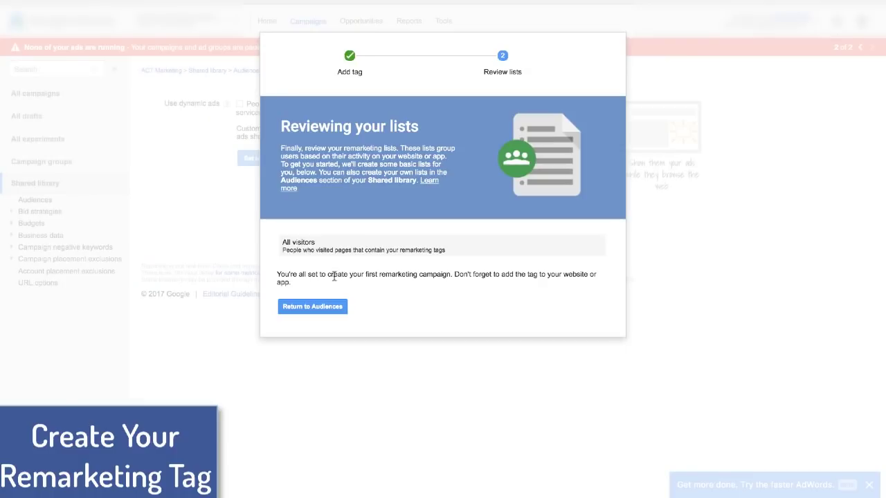
click(309, 309)
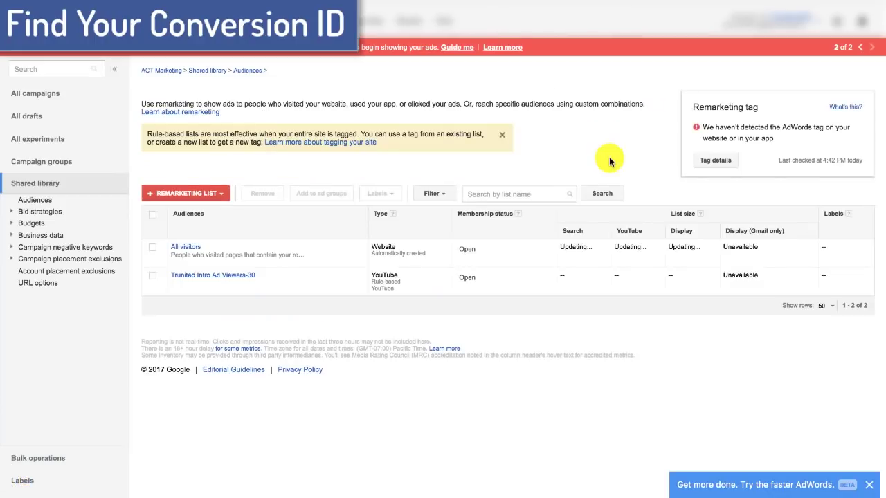
Step: Open the remarketing tag's details and copy the google_conversion_id value from its code in the text document
click(717, 160)
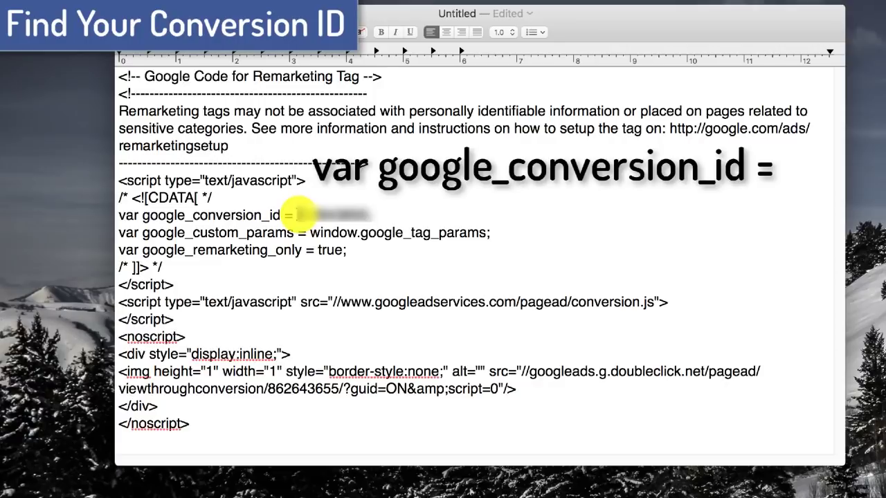
drag(297, 215, 366, 206)
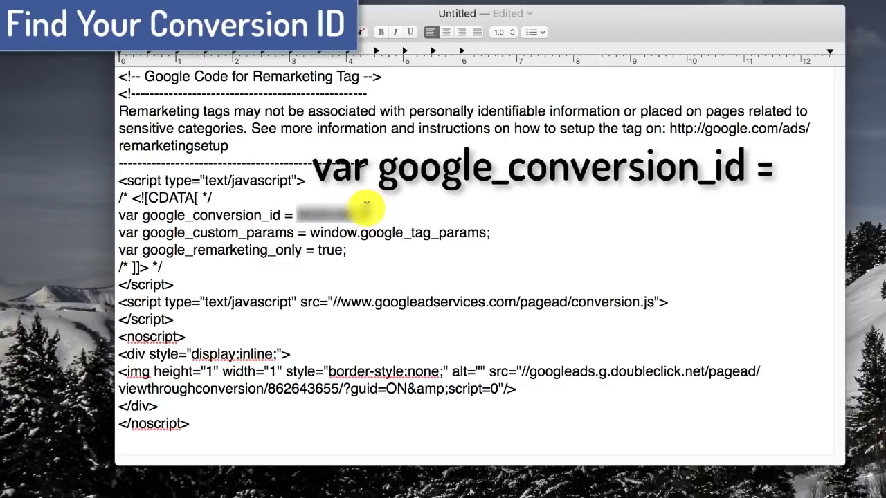
key(super+Tab)
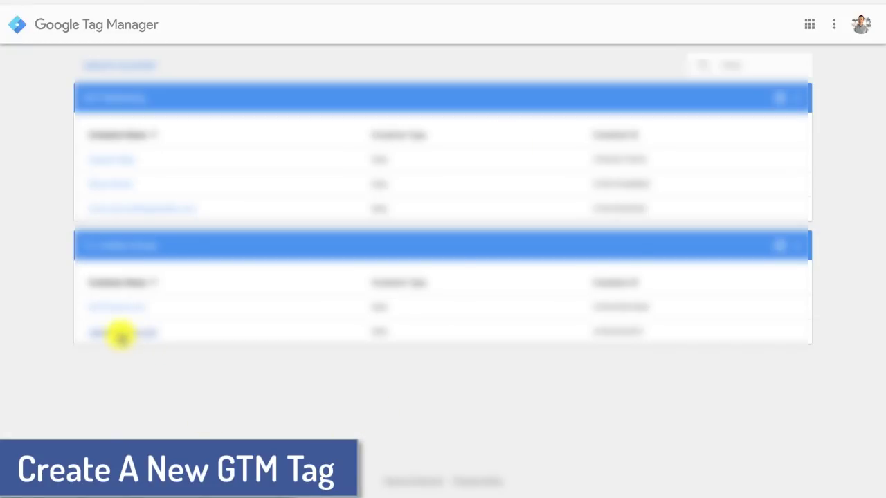
Step: In Google Tag Manager, open the website's container and add a new tag named Adwords_Remarketing2
click(120, 334)
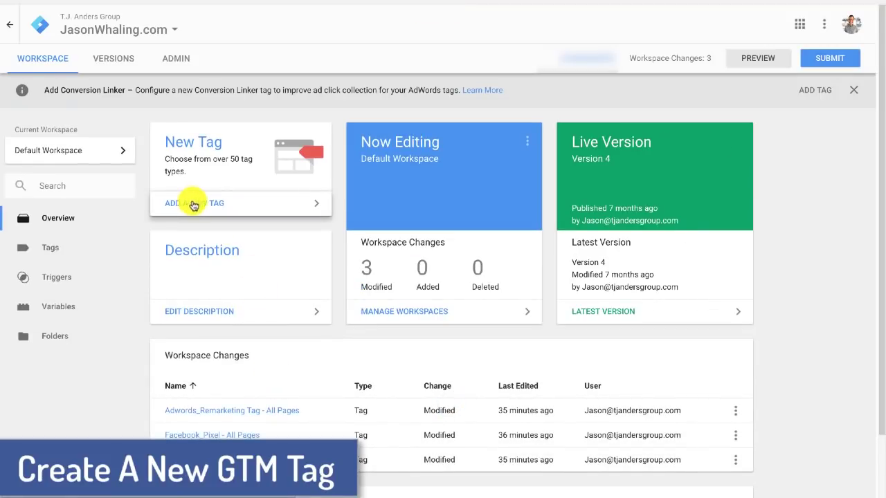
click(210, 204)
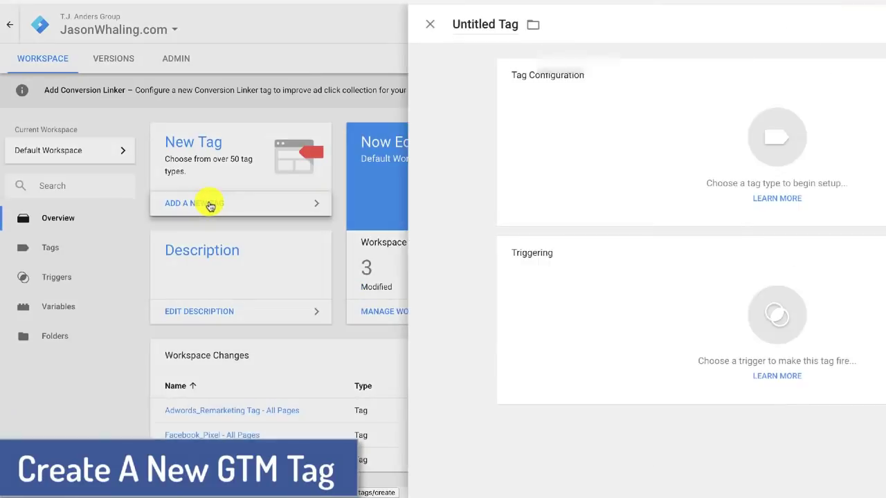
click(239, 23)
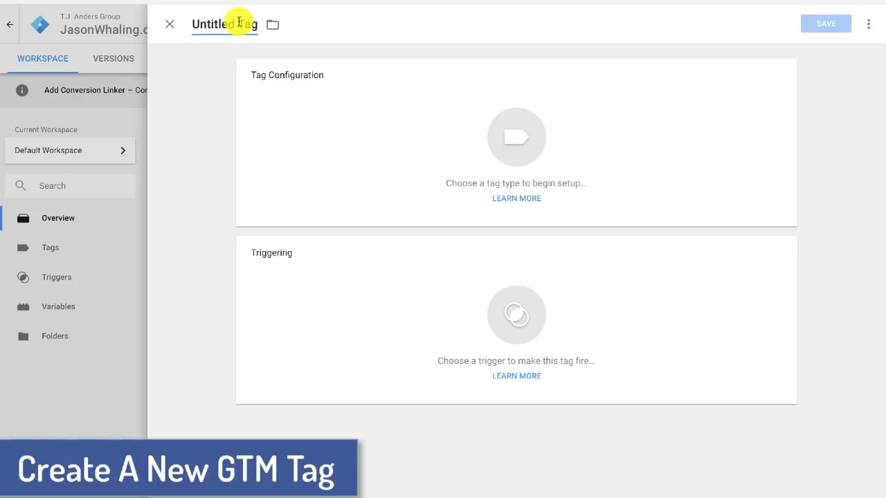
key(ctrl+a)
text(Adword)
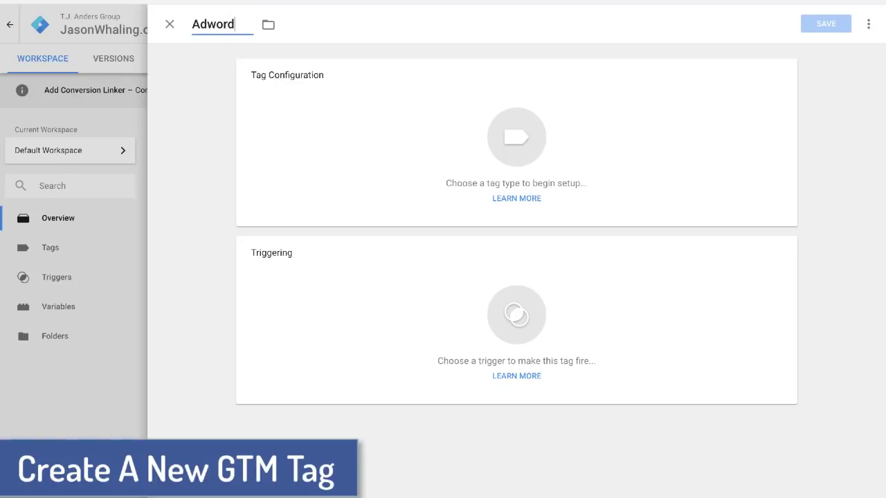
text(s_Remarketing2)
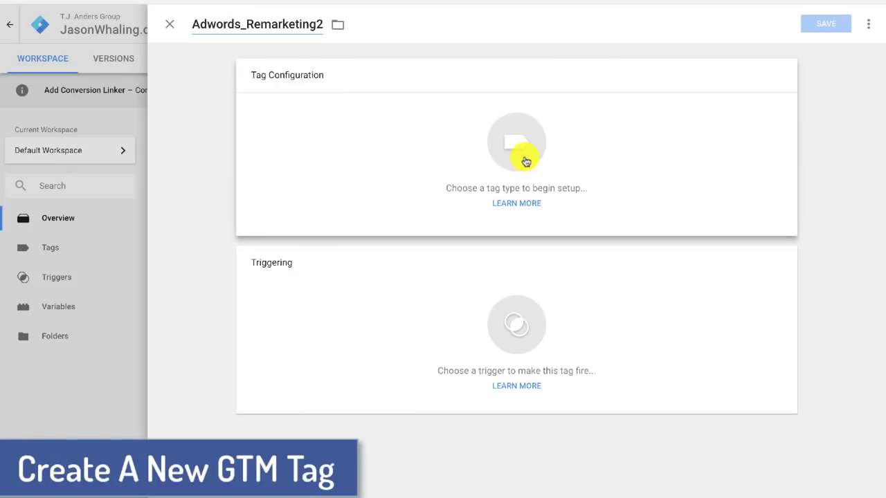
Step: Configure the tag as AdWords Remarketing and paste the copied conversion ID, keeping custom parameters at None
click(526, 161)
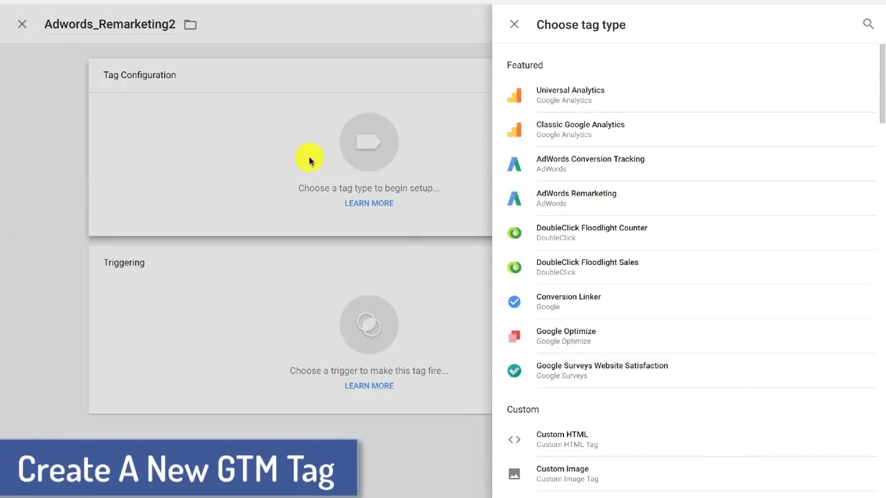
click(624, 202)
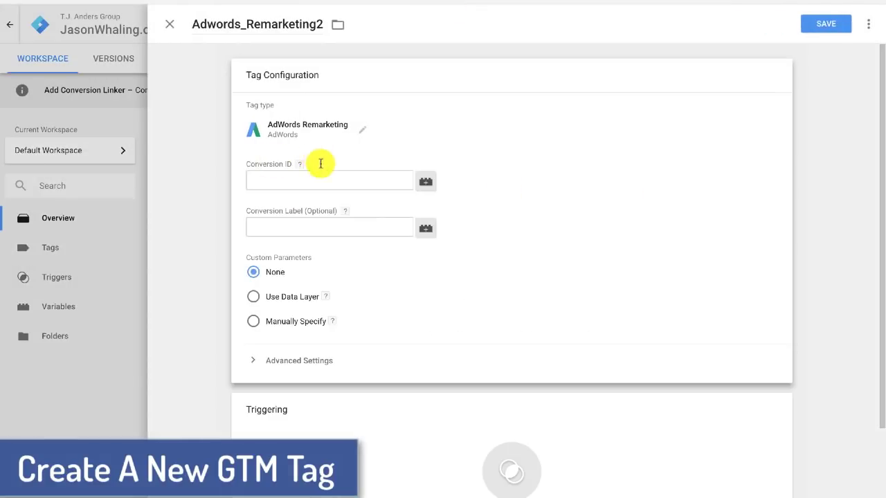
click(320, 178)
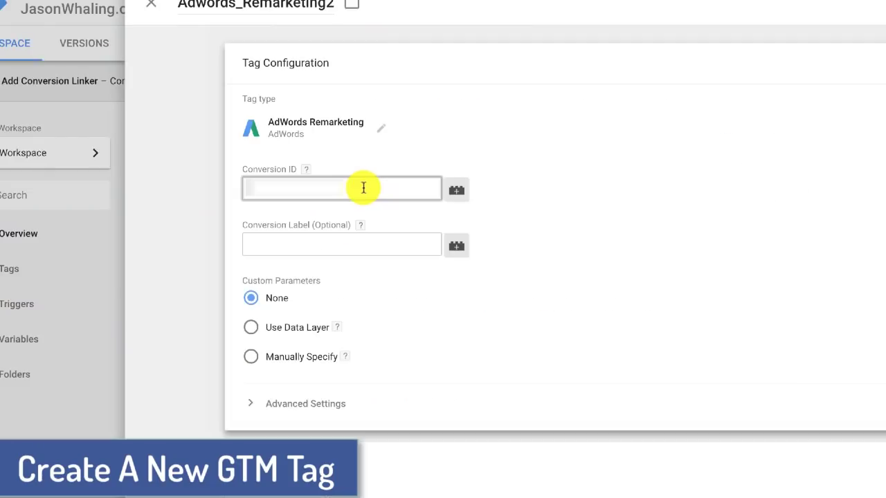
key(super+v)
Step: Assign the All Pages trigger to the Adwords_Remarketing2 tag and save it
scroll(593, 203, down, 3)
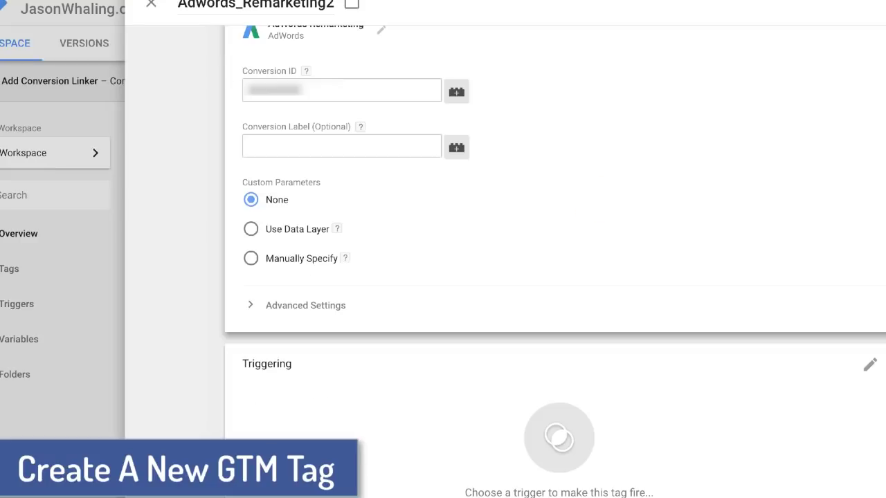
click(429, 353)
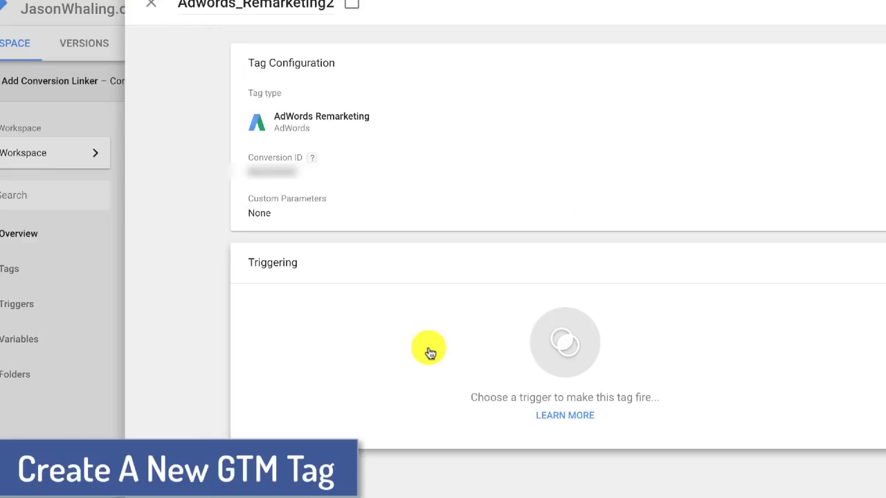
click(429, 353)
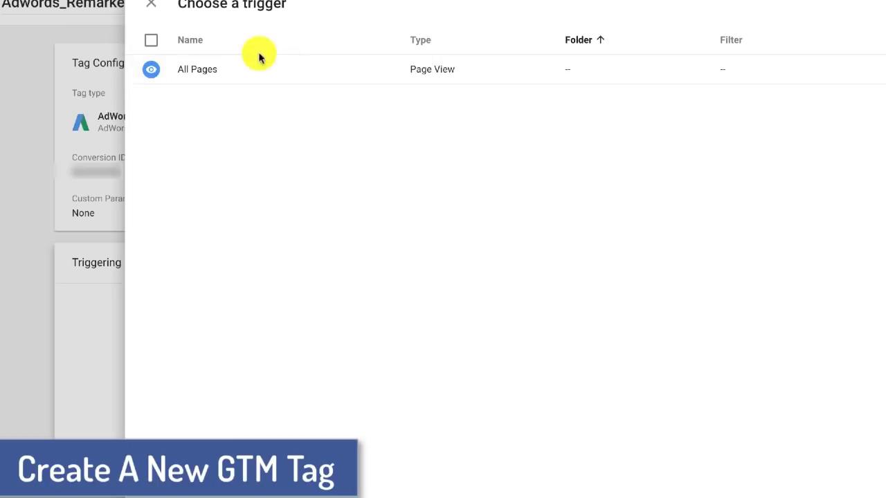
click(215, 75)
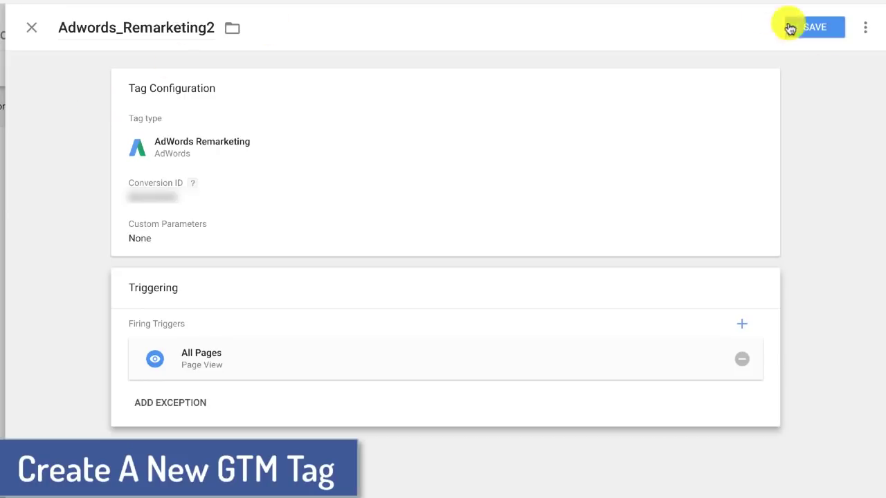
click(821, 31)
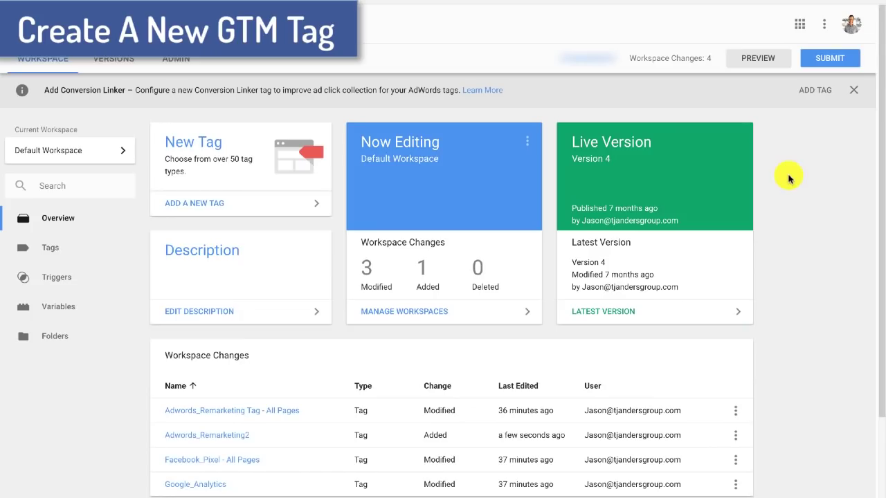
Step: Preview the workspace and check on the website which tags fire, using the debug summary and Tag Assistant
click(760, 62)
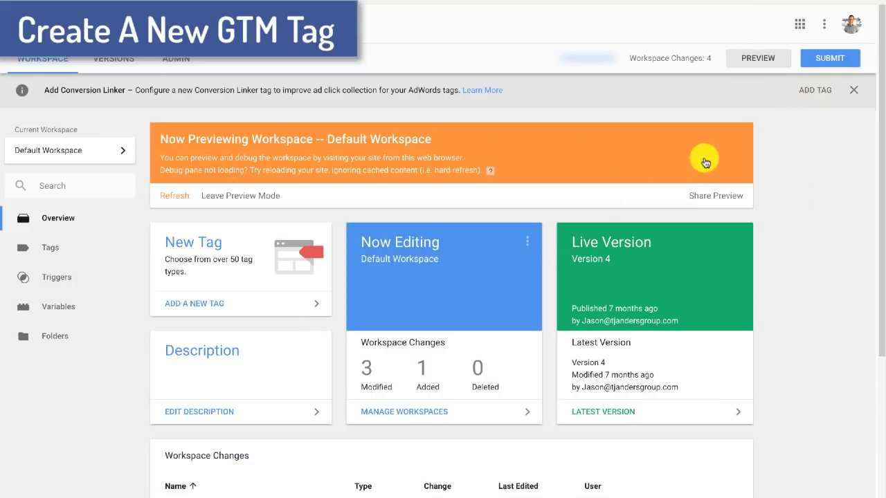
click(649, 1)
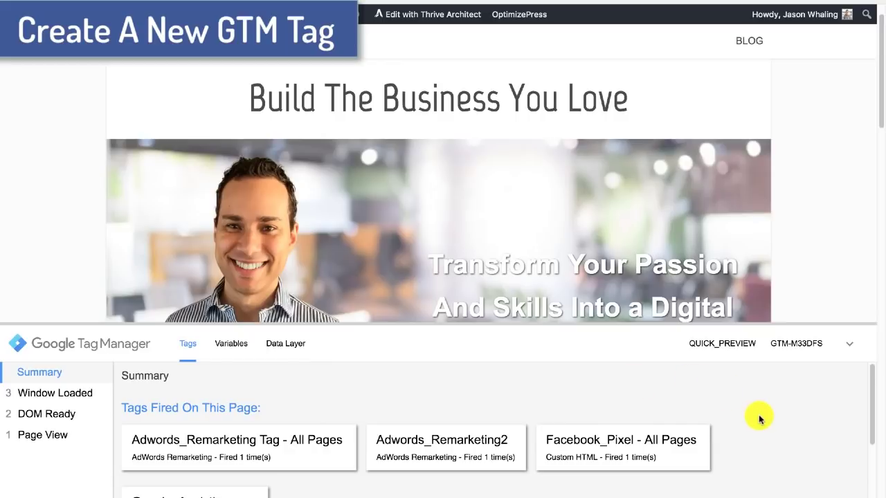
scroll(759, 419, down, 2)
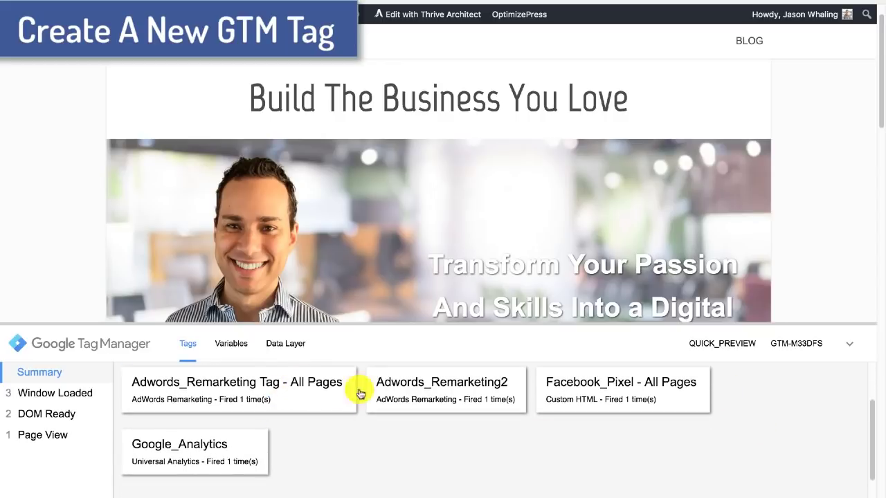
scroll(746, 398, up, 1)
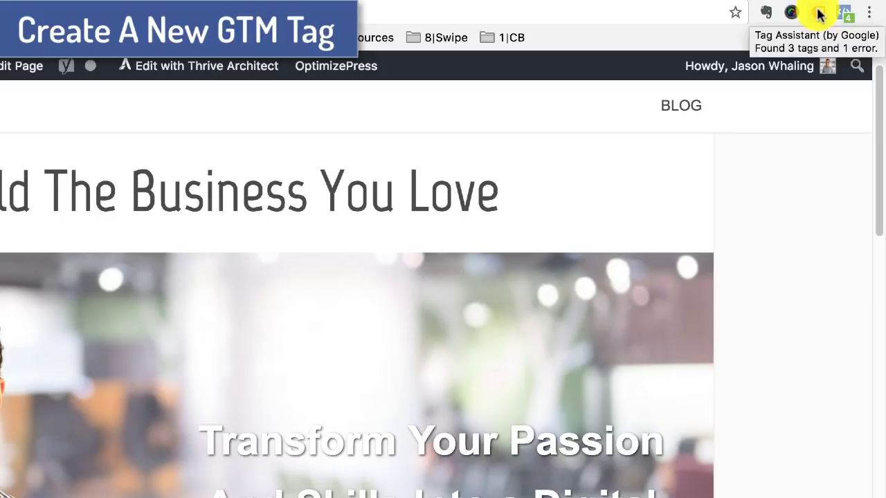
click(819, 14)
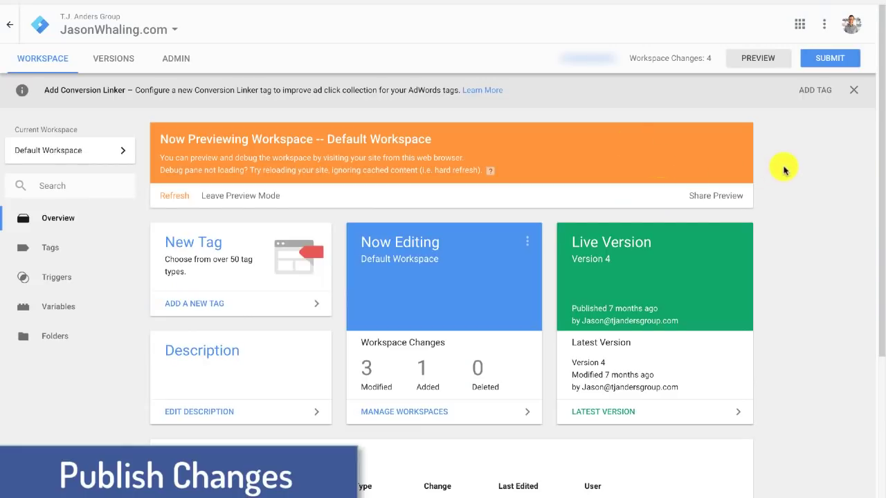
Step: Publish the changes as version "YouTube Adwords Tracking Tutorial 1", described as "For the YT Channel. Please Delete!", and leave preview mode
click(832, 61)
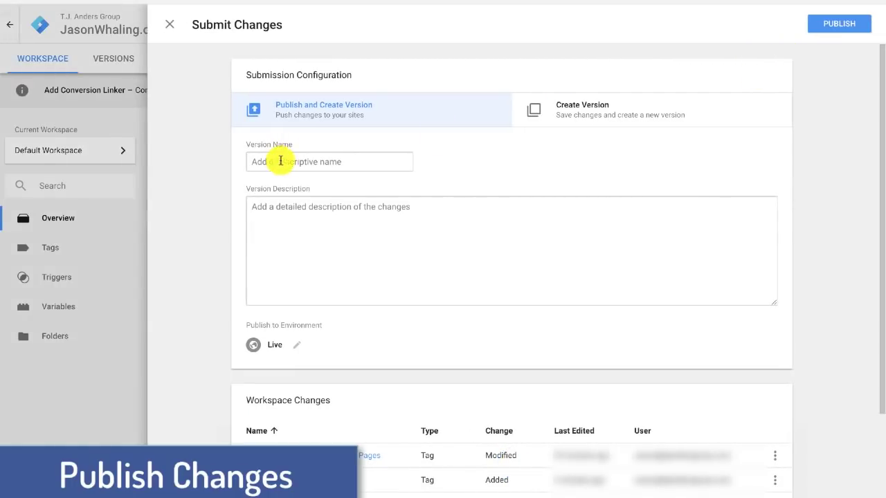
click(308, 159)
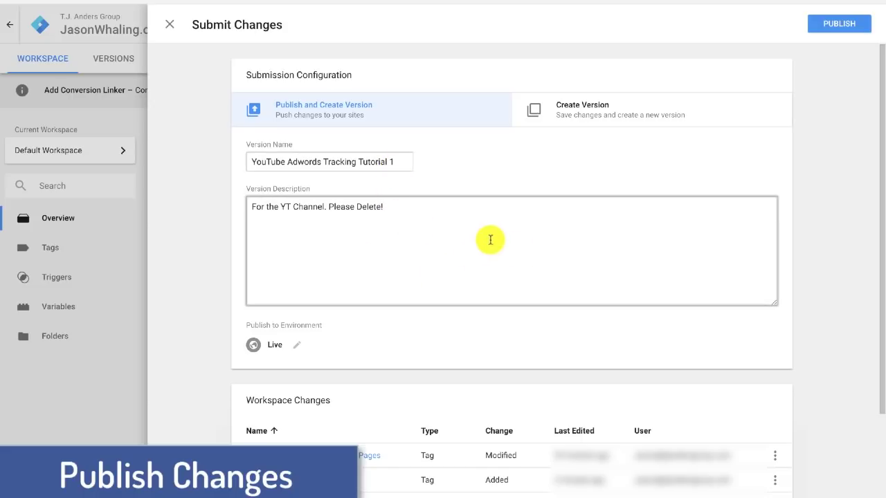
click(850, 28)
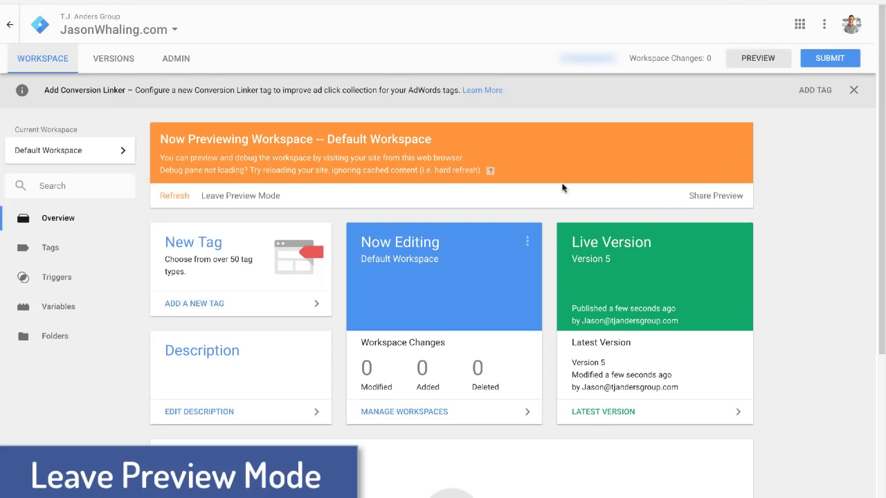
click(229, 197)
click(355, 138)
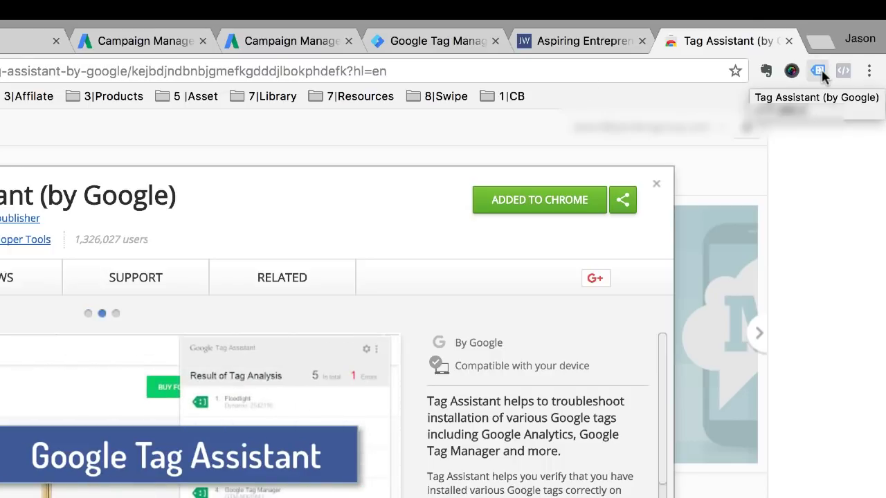
Step: Analyze the live website's tags with Google Tag Assistant and inspect the Google Analytics tag's details
click(572, 42)
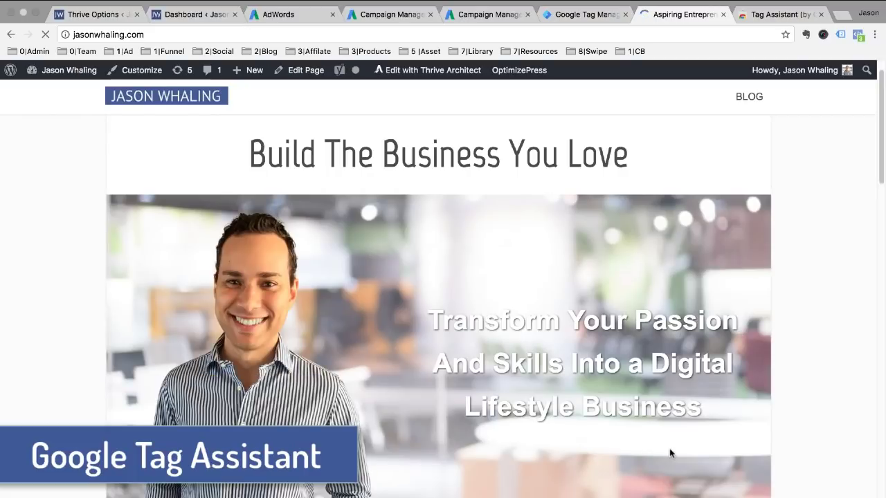
click(841, 34)
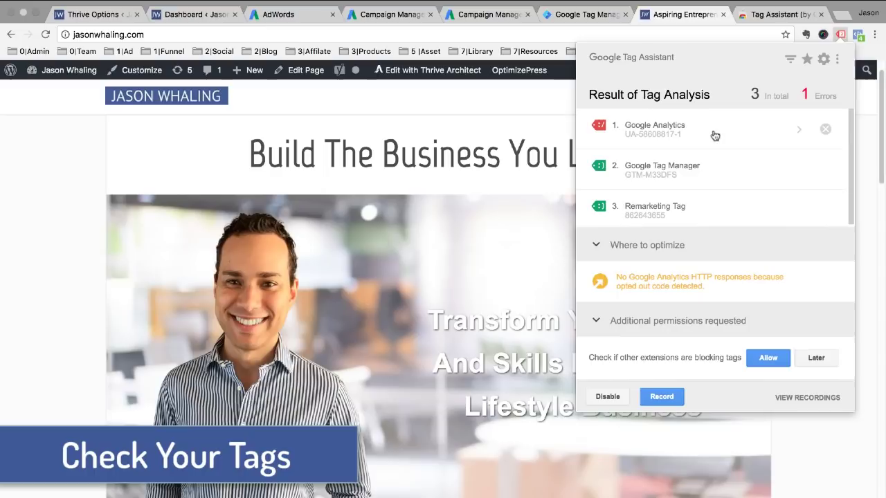
click(800, 133)
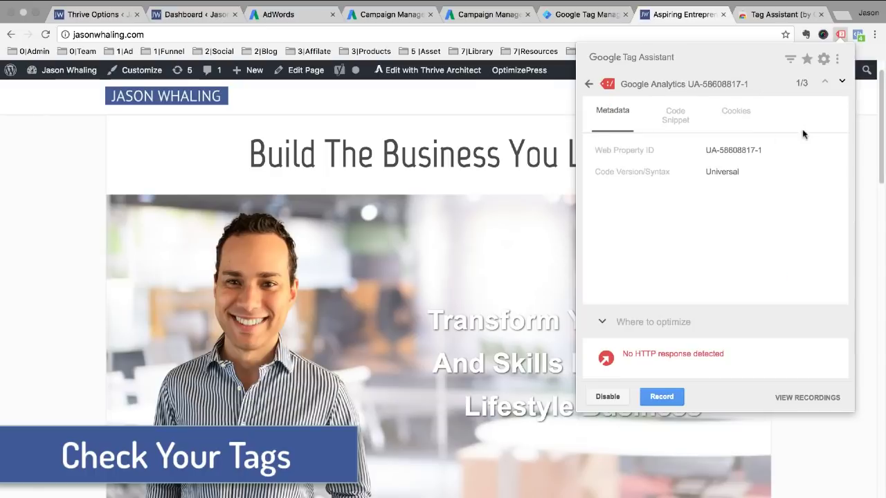
click(589, 84)
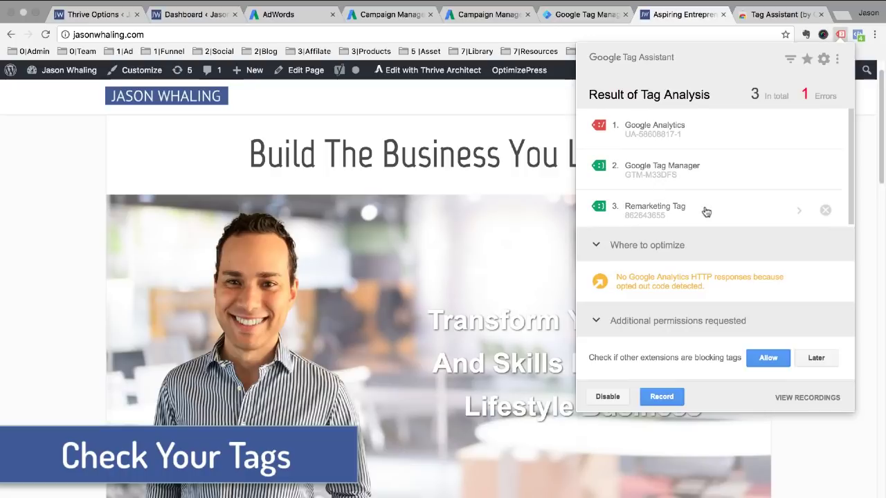